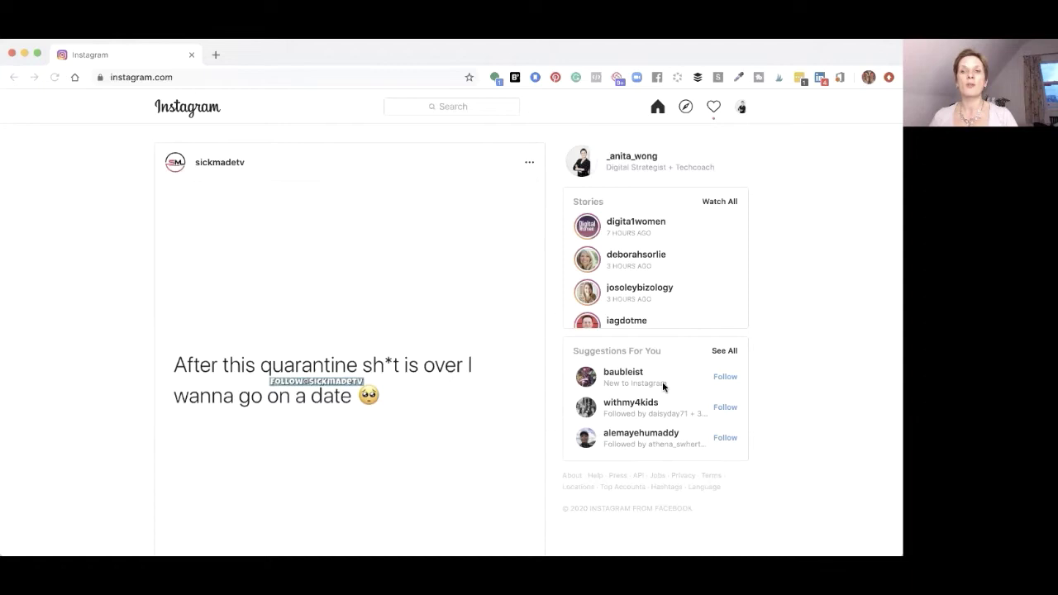
# Open your own profile and switch to its IGTV tab to view the uploaded videos
pyautogui.click(625, 156)
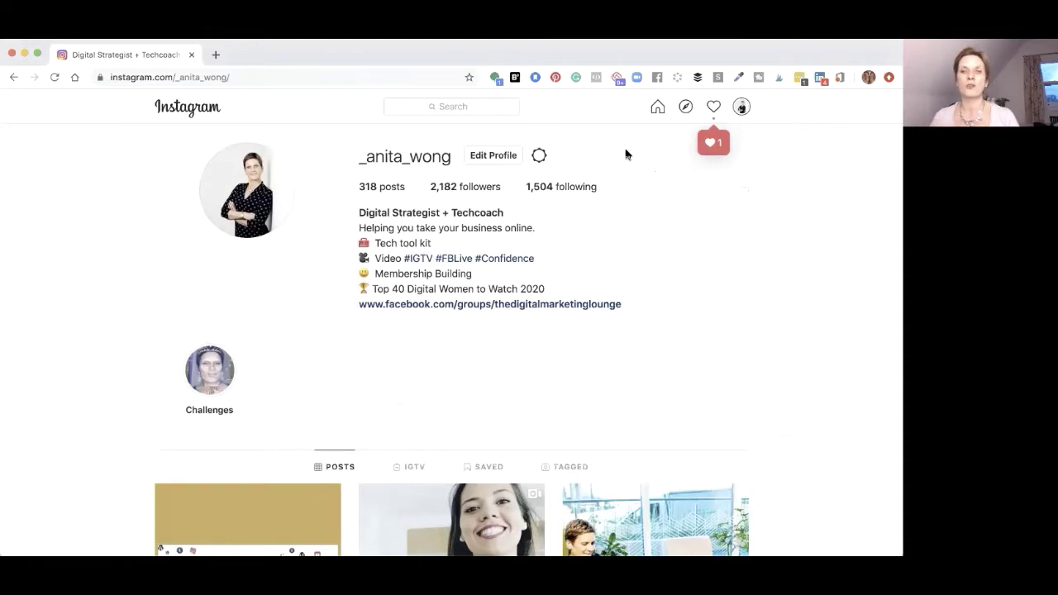
pyautogui.scroll(-2, 575, 294)
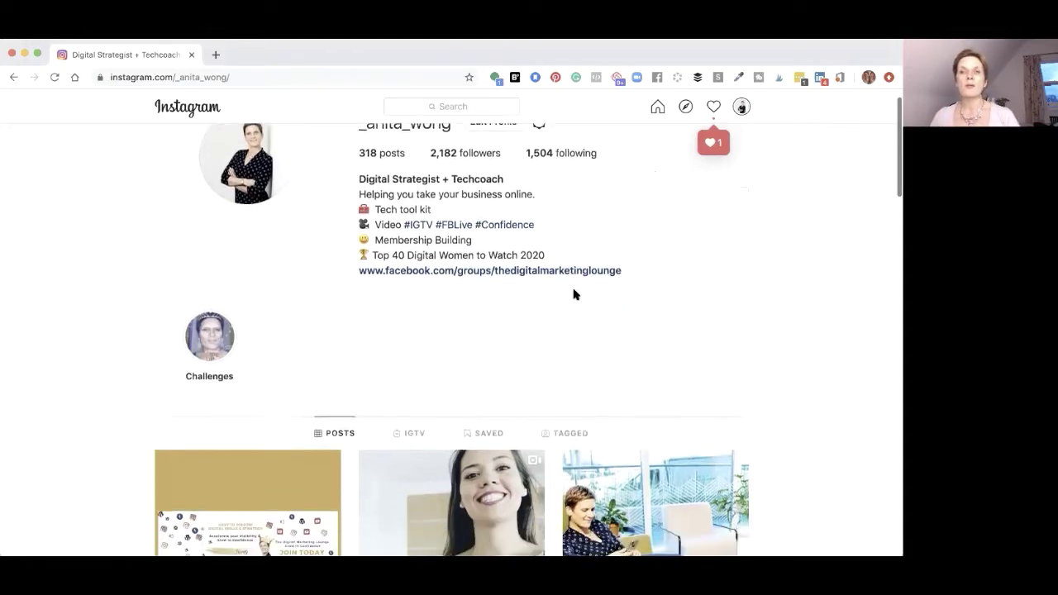
pyautogui.scroll(-4, 576, 294)
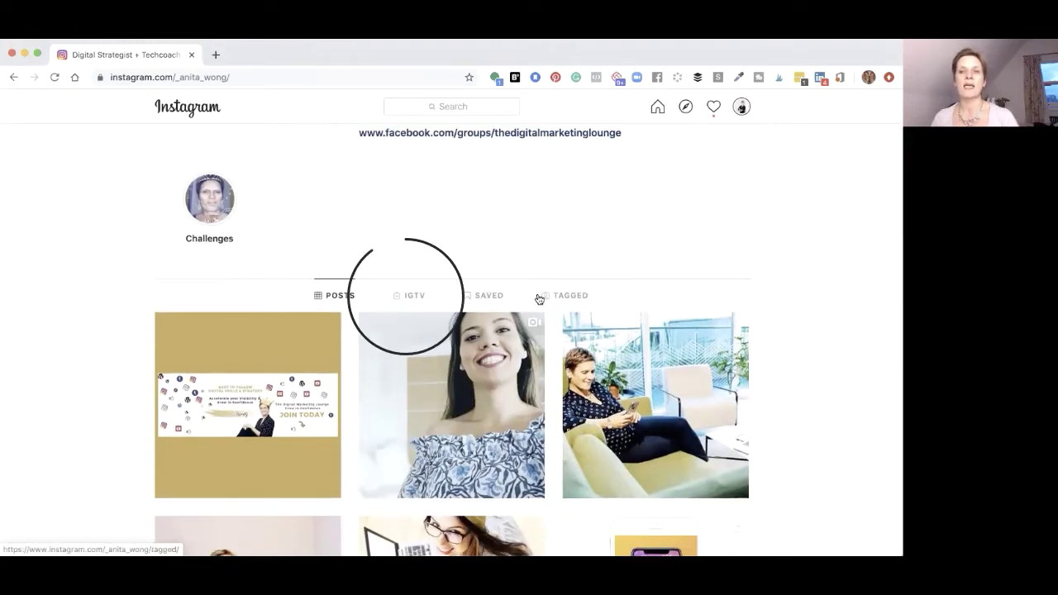
pyautogui.click(408, 300)
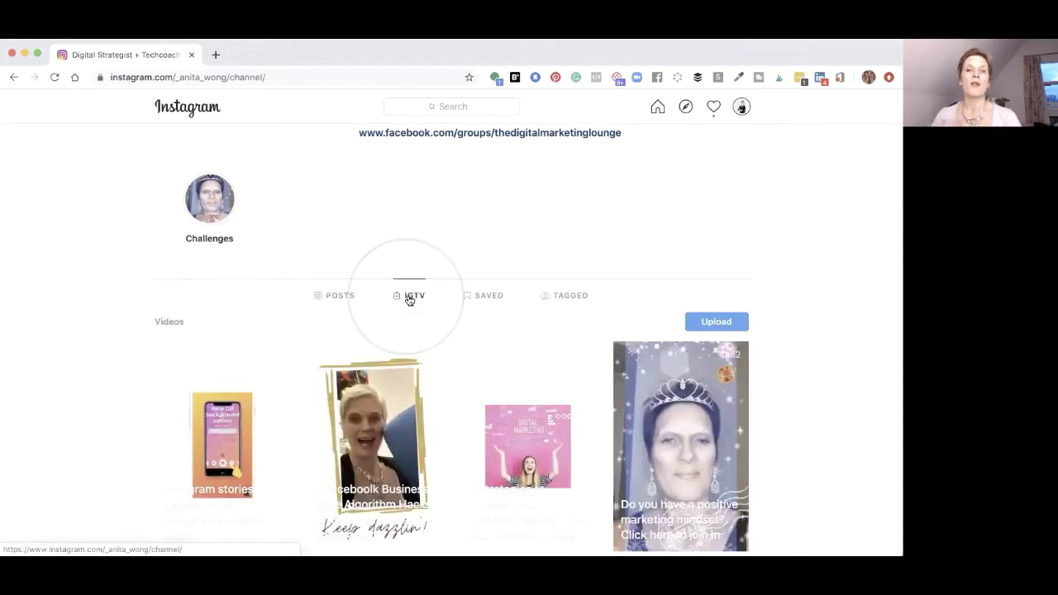
pyautogui.scroll(-3, 428, 310)
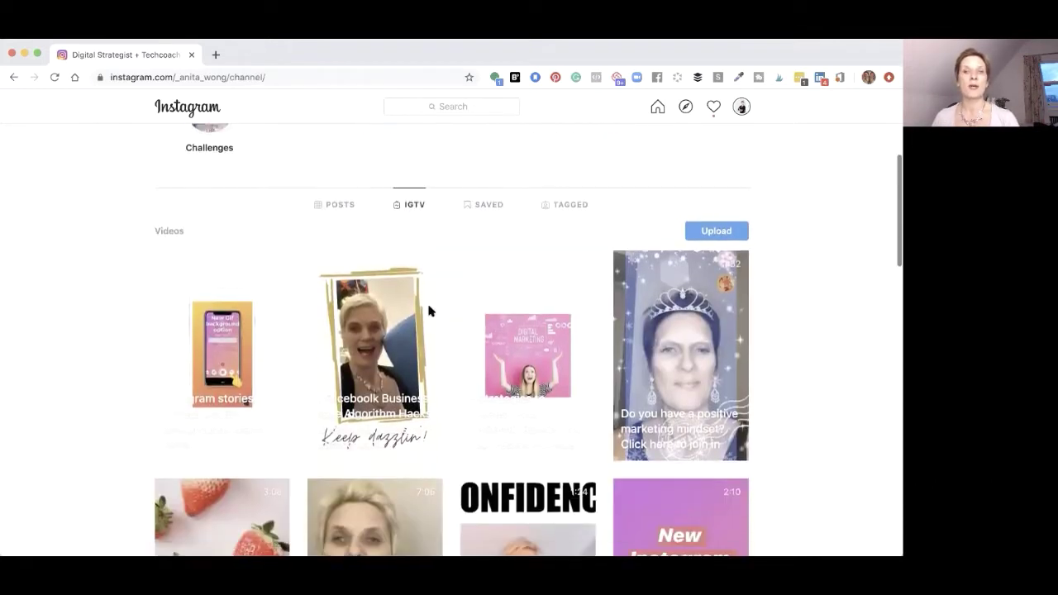
pyautogui.scroll(2, 428, 310)
pyautogui.scroll(1, 428, 310)
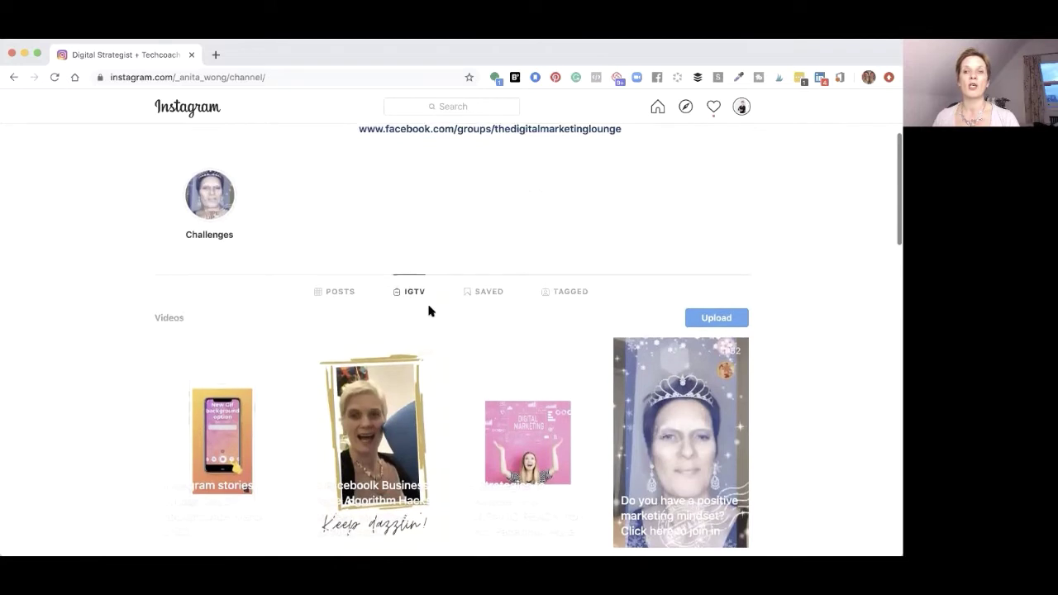
# Start a new IGTV upload and pick the Zoom phone-screen sharing video by searching 'zoom'
pyautogui.click(716, 318)
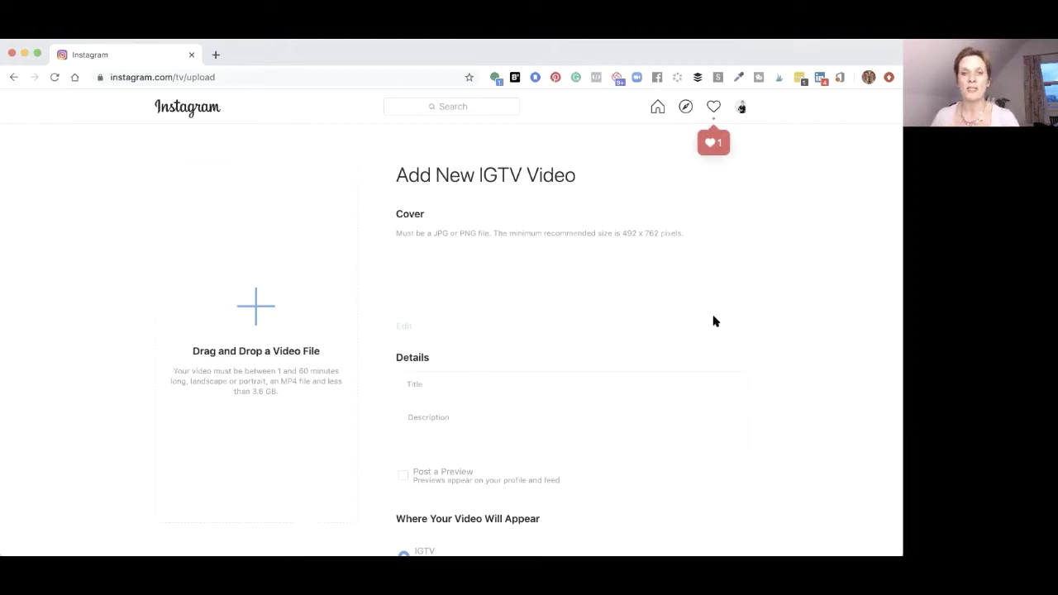
pyautogui.click(249, 331)
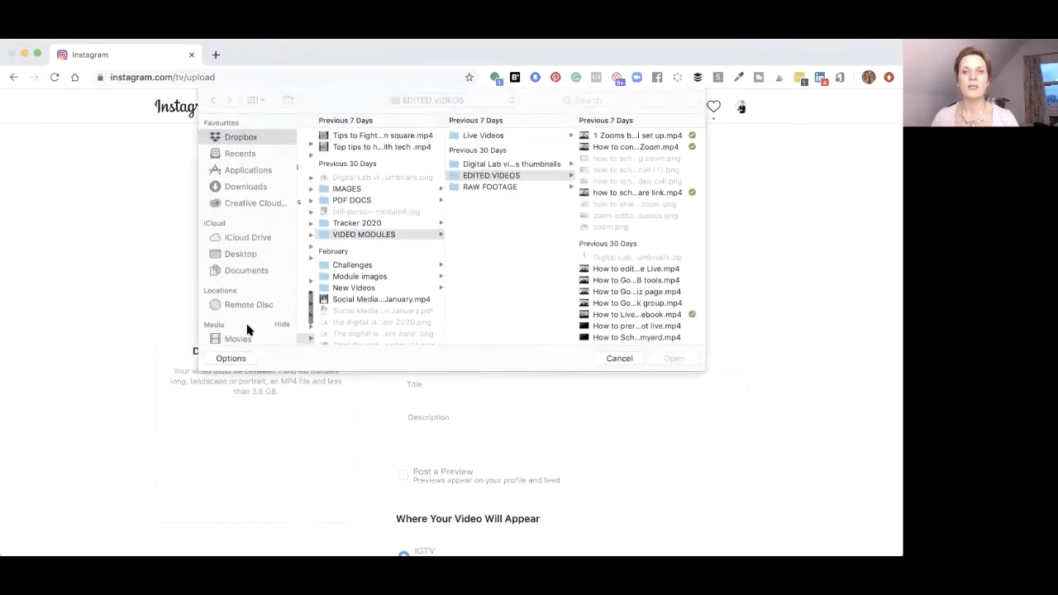
pyautogui.click(607, 100)
pyautogui.write('zoom')
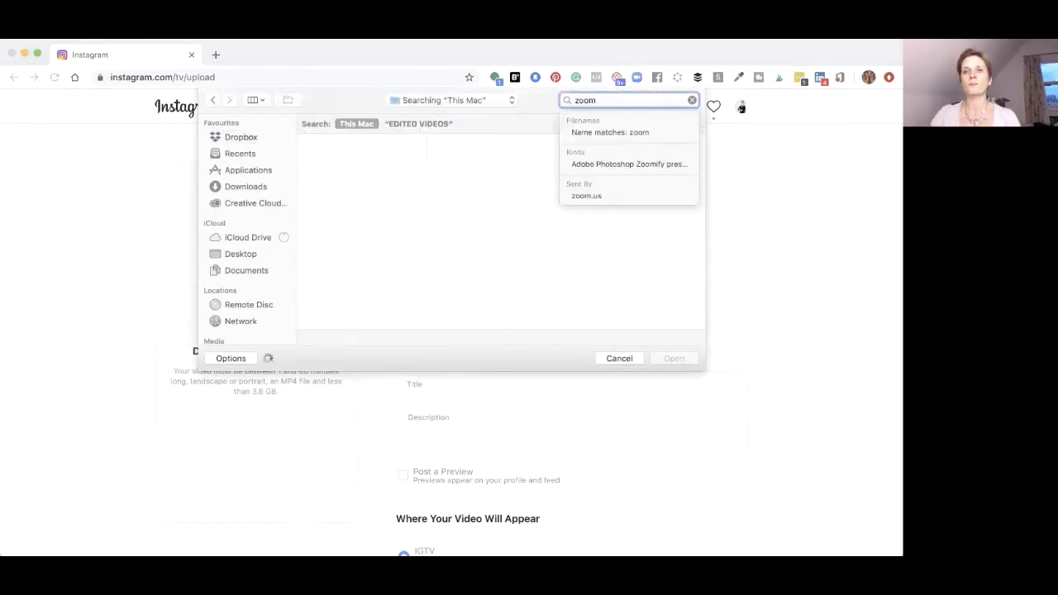
pyautogui.click(357, 168)
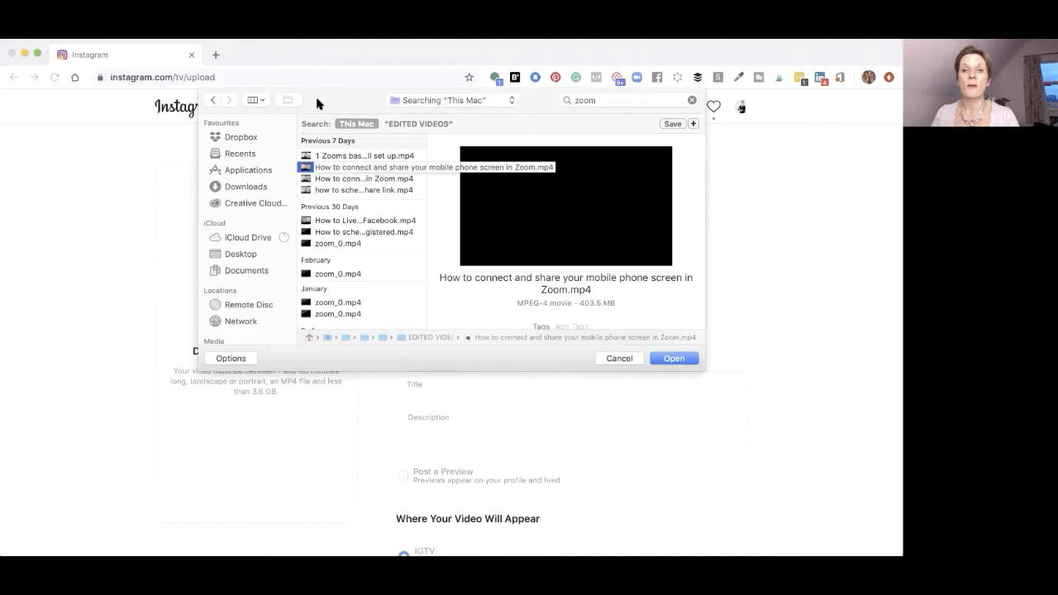
# Upload the chosen video and set the web design projects 2 image as its cover
pyautogui.click(671, 359)
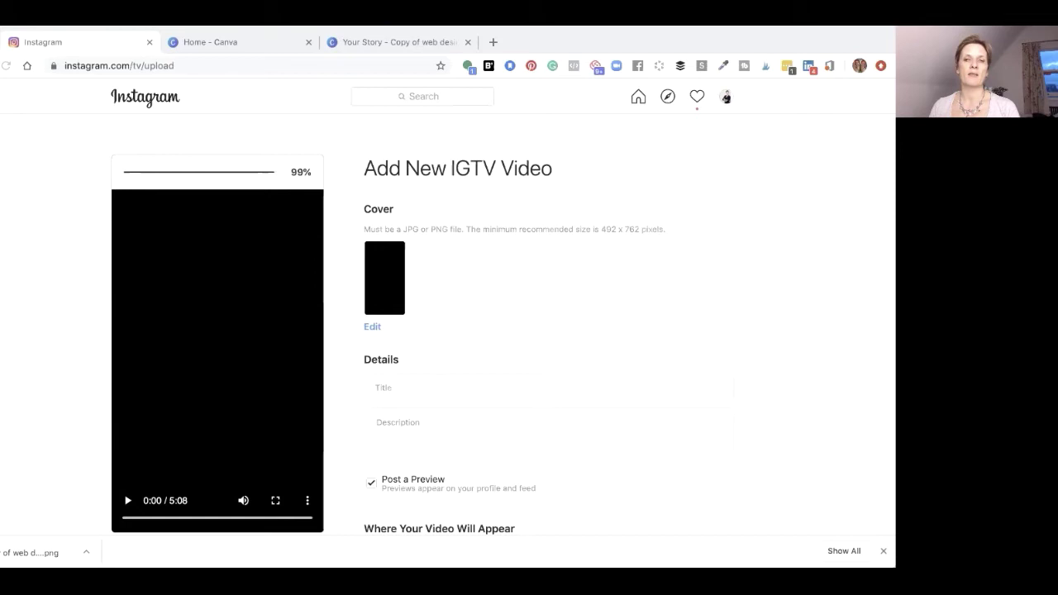
pyautogui.click(373, 327)
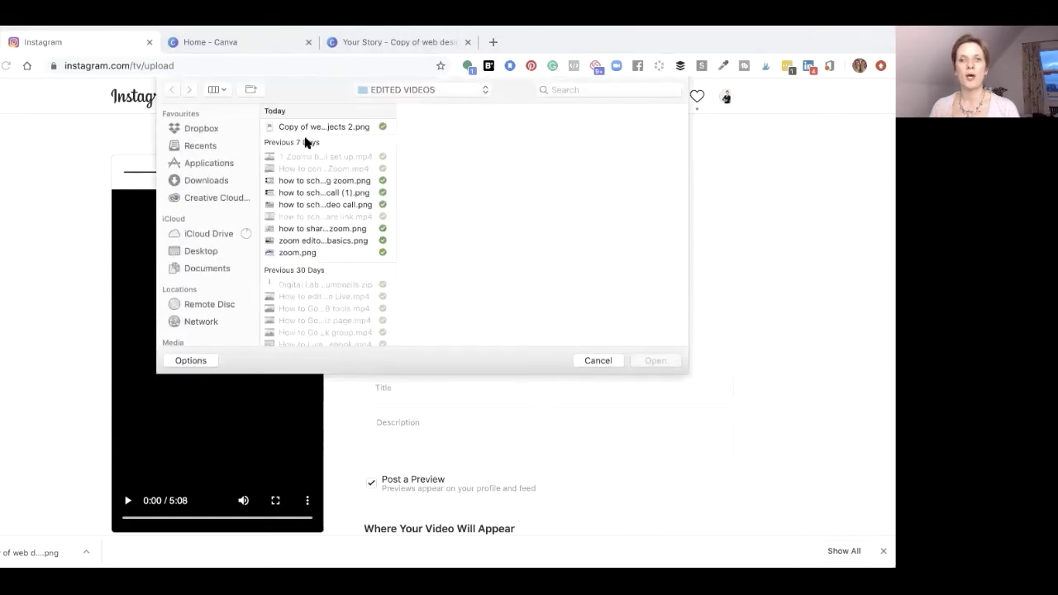
pyautogui.click(305, 128)
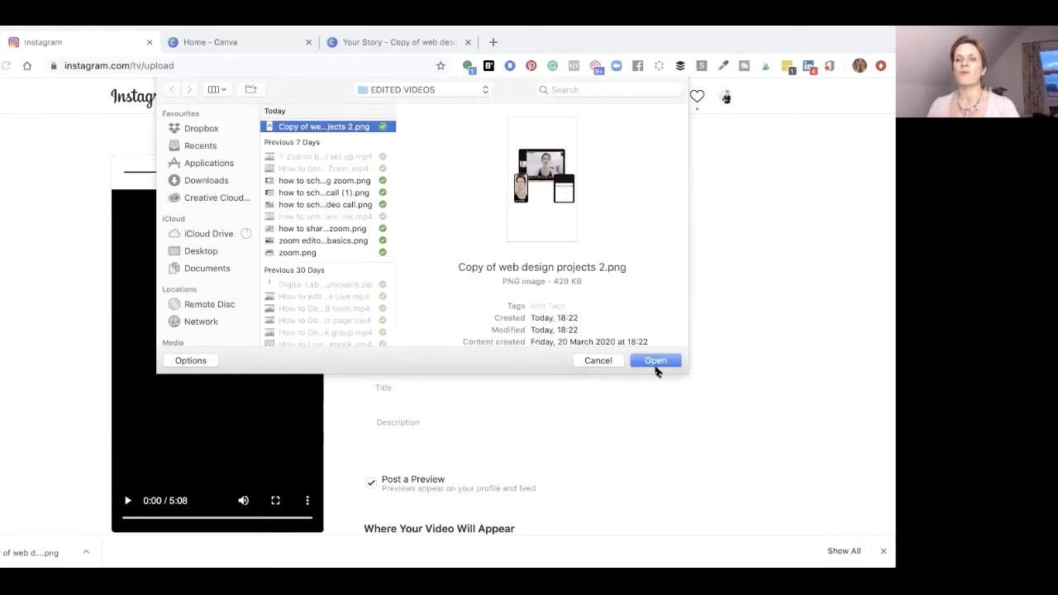
pyautogui.click(655, 361)
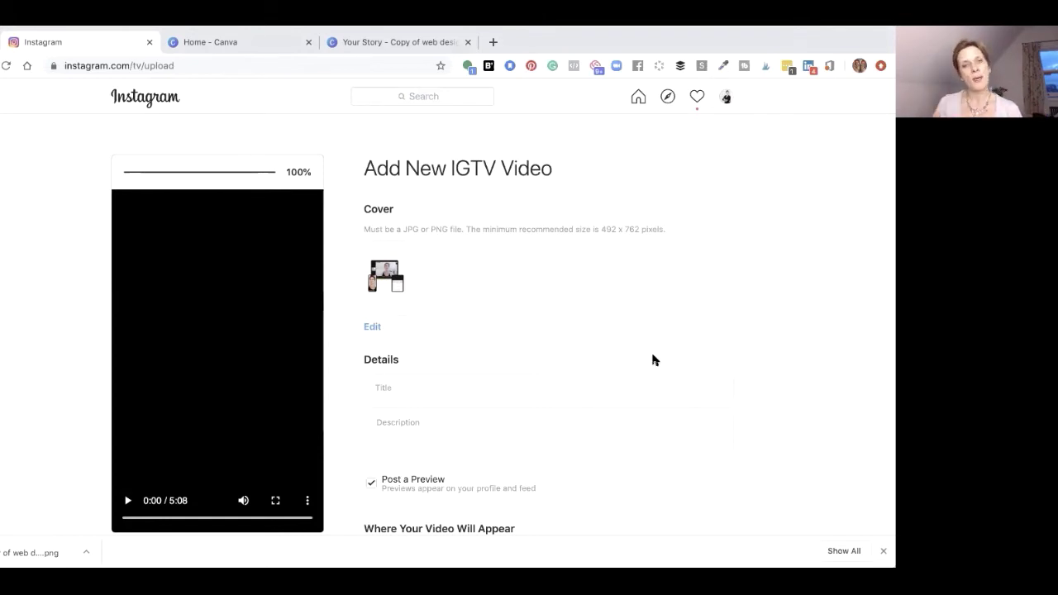
# Check the Canva cover design, dismiss its published message, and return to the upload form
pyautogui.click(405, 42)
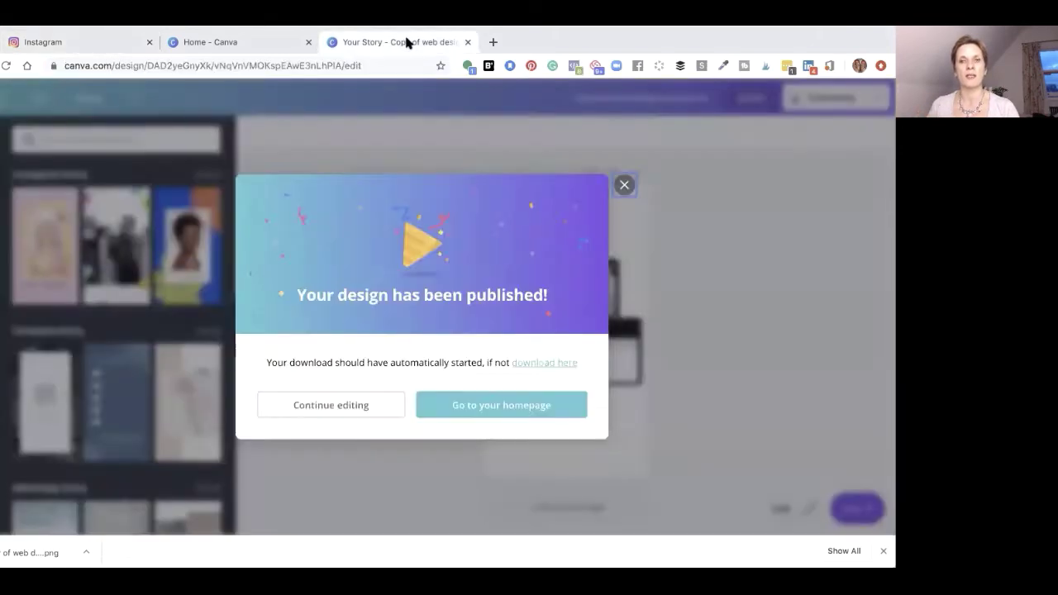
pyautogui.click(624, 184)
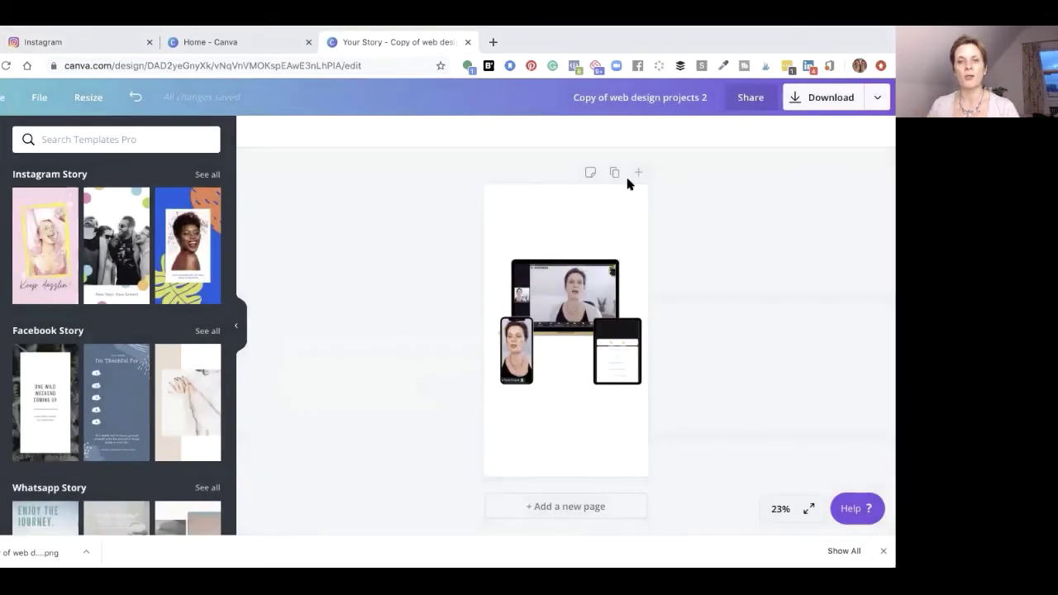
pyautogui.click(76, 43)
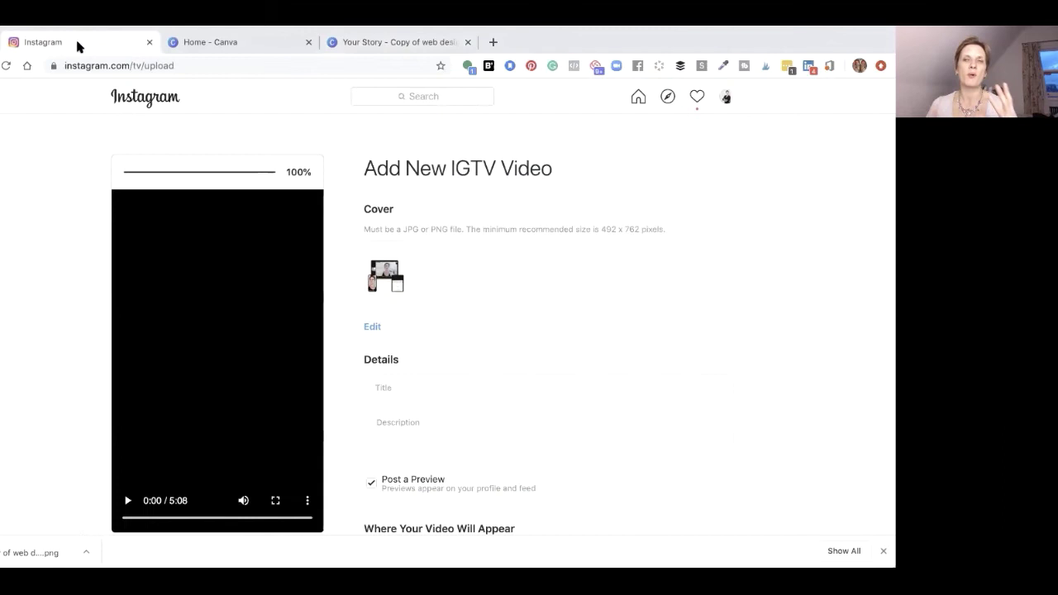
# Preview the uploaded video and paste in the Zoom Training video title
pyautogui.click(128, 501)
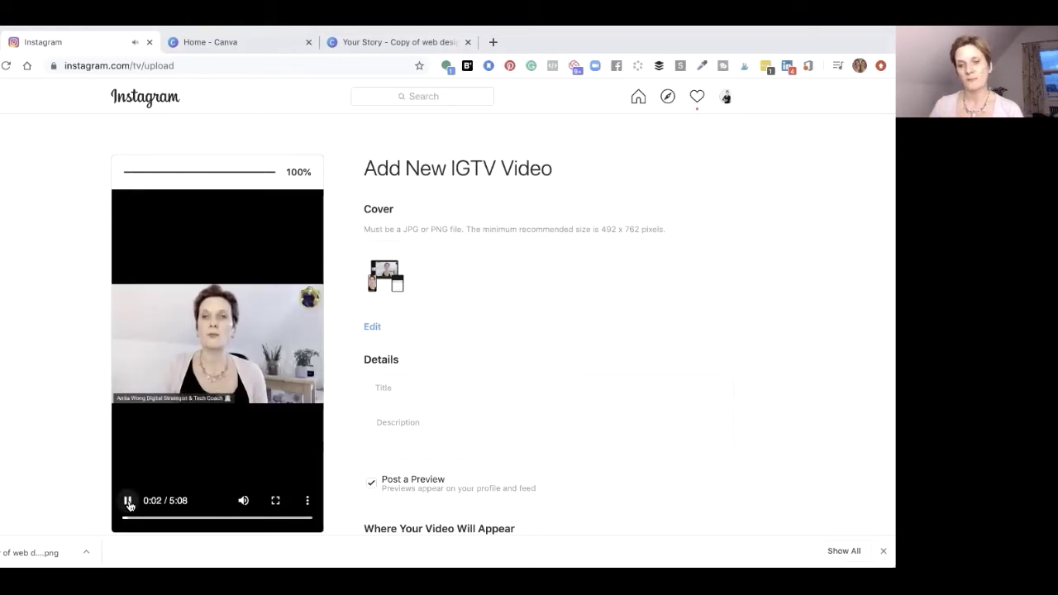
pyautogui.click(128, 500)
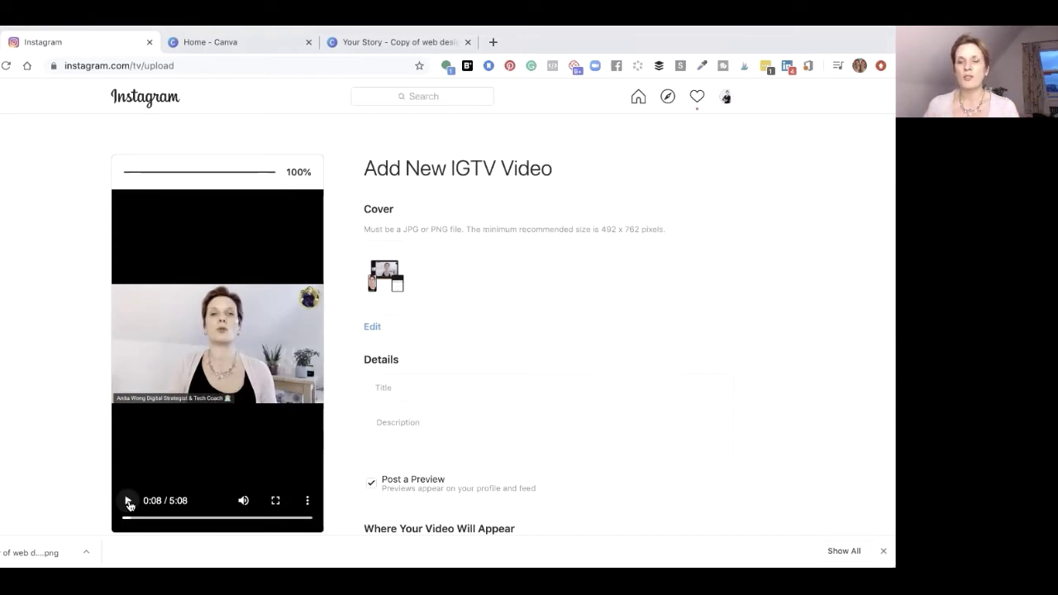
pyautogui.click(383, 385)
pyautogui.write('Zoom Training - How to connect your mobile phone')
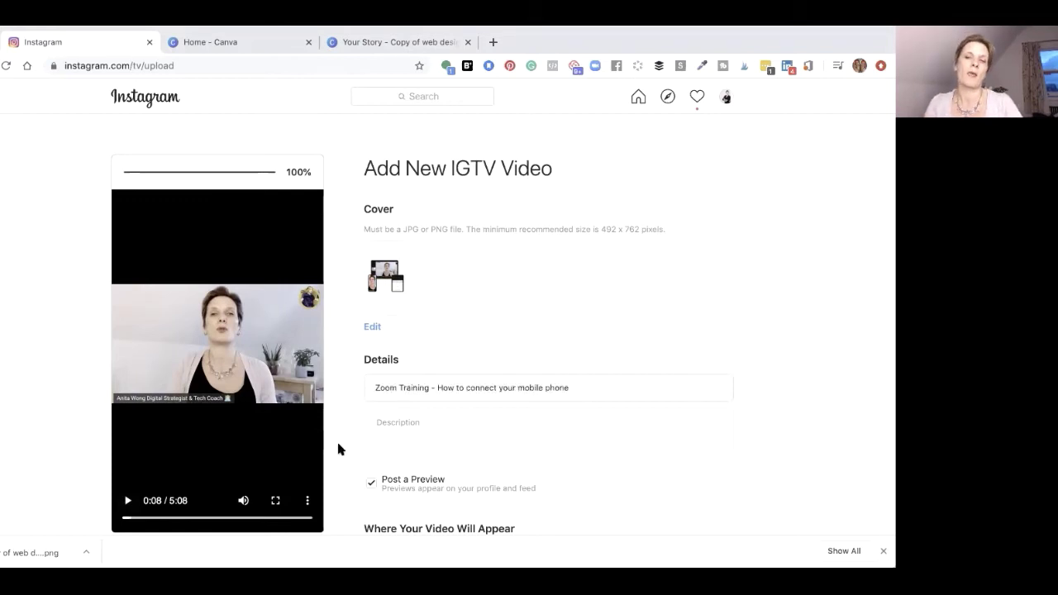
# Paste the prepared description, then a block of hashtags on the next line
pyautogui.click(388, 420)
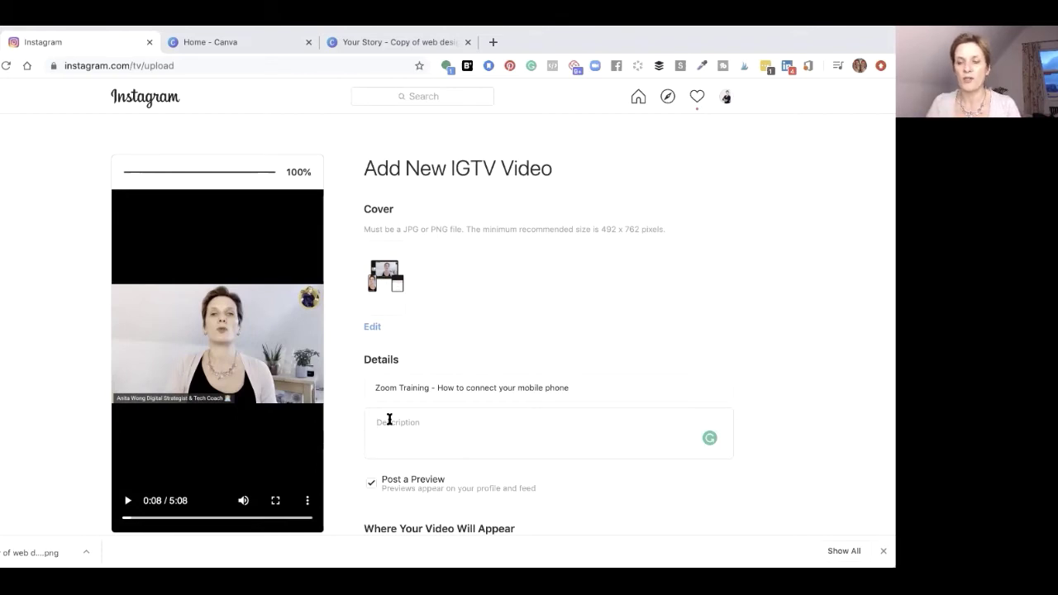
pyautogui.write('A quick how to video to show you how to connect your mobile phone and share your screen. Great for creating training videos and more')
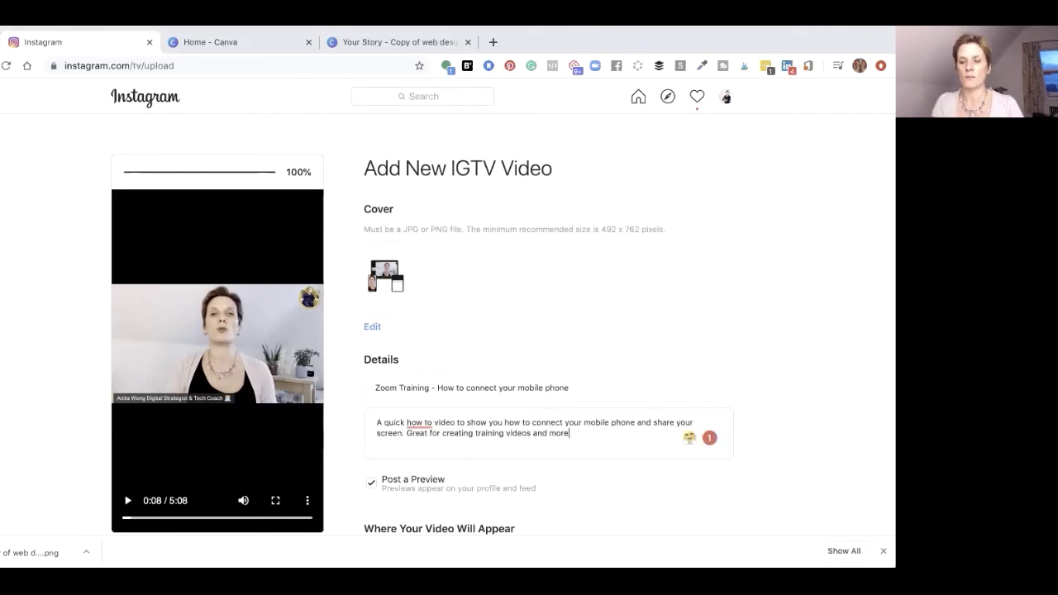
pyautogui.press('Return')
pyautogui.write('#')
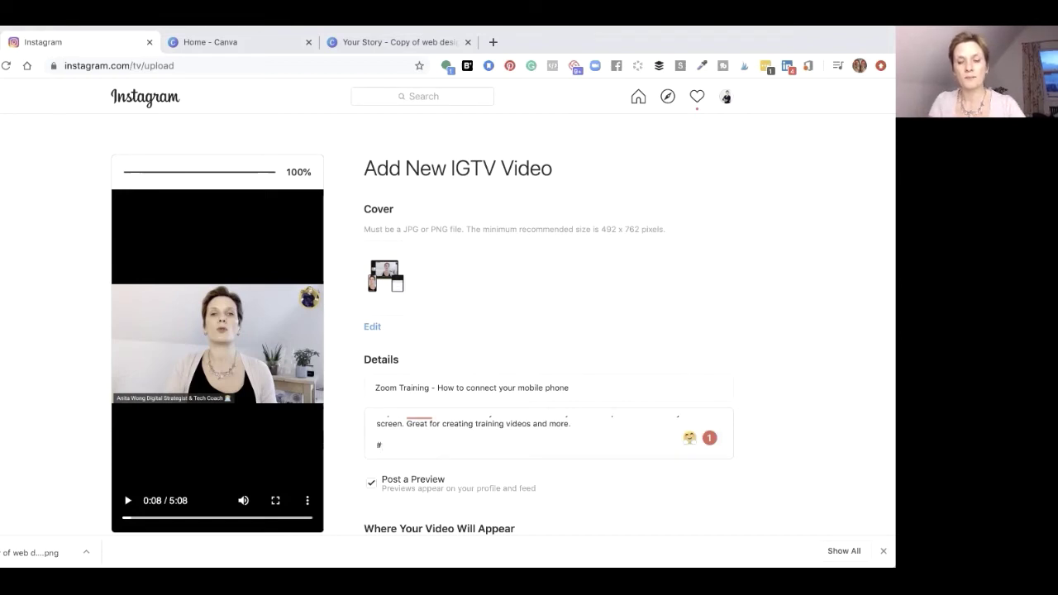
pyautogui.hotkey('ctrl', 'v')
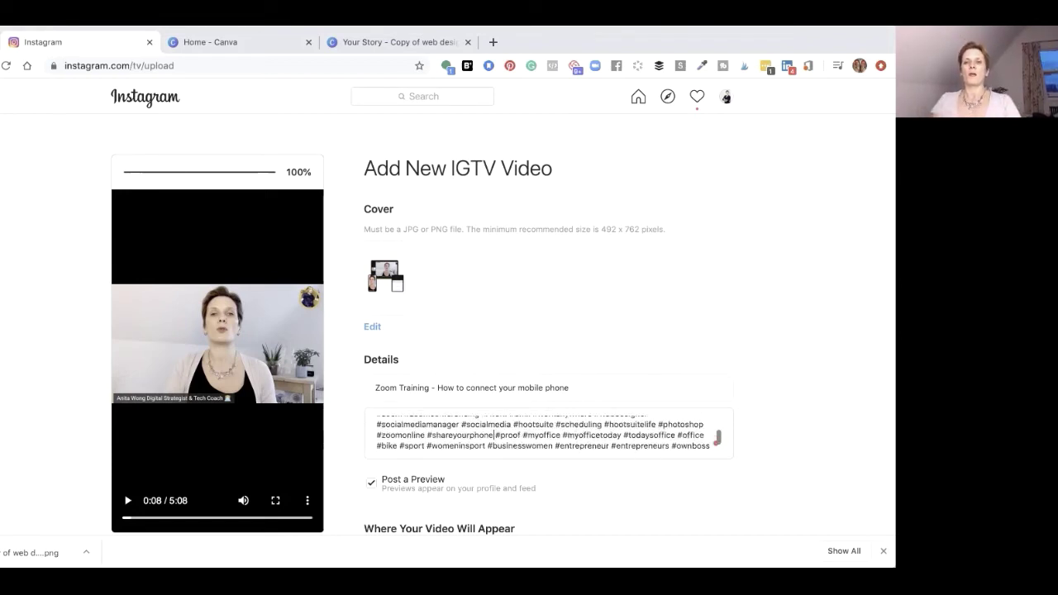
pyautogui.scroll(5, 546, 429)
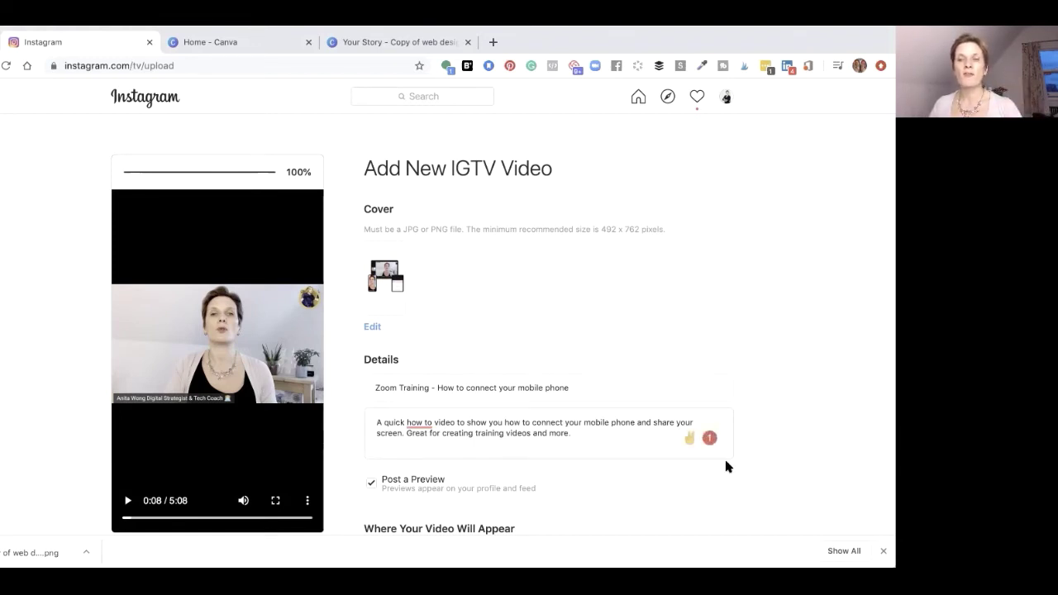
pyautogui.scroll(-3, 724, 467)
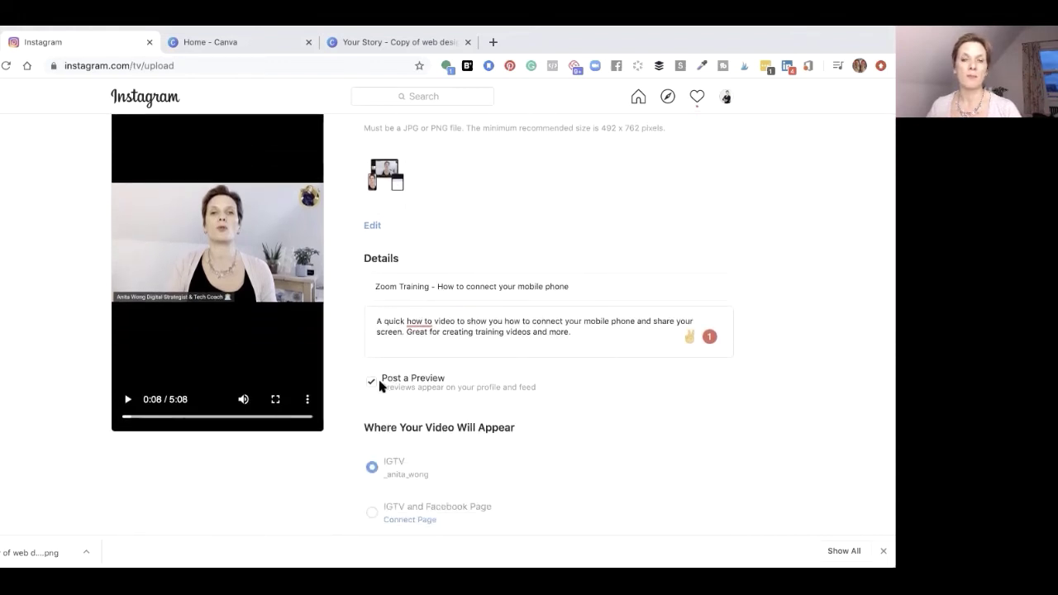
pyautogui.scroll(-2, 590, 366)
pyautogui.scroll(-2, 591, 366)
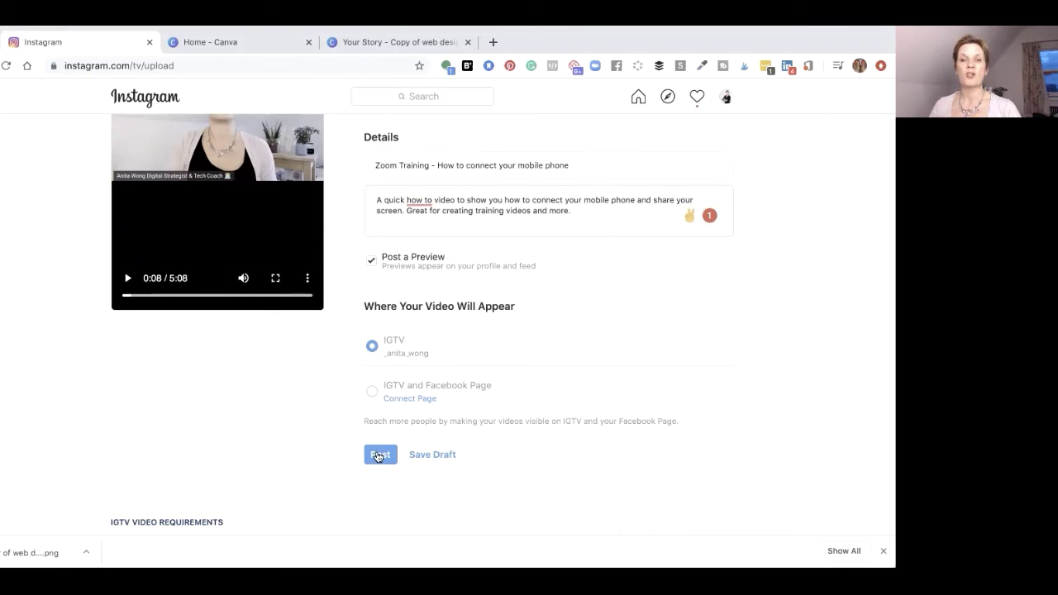
# Post the video and find it listed first in the profile's IGTV videos
pyautogui.click(379, 456)
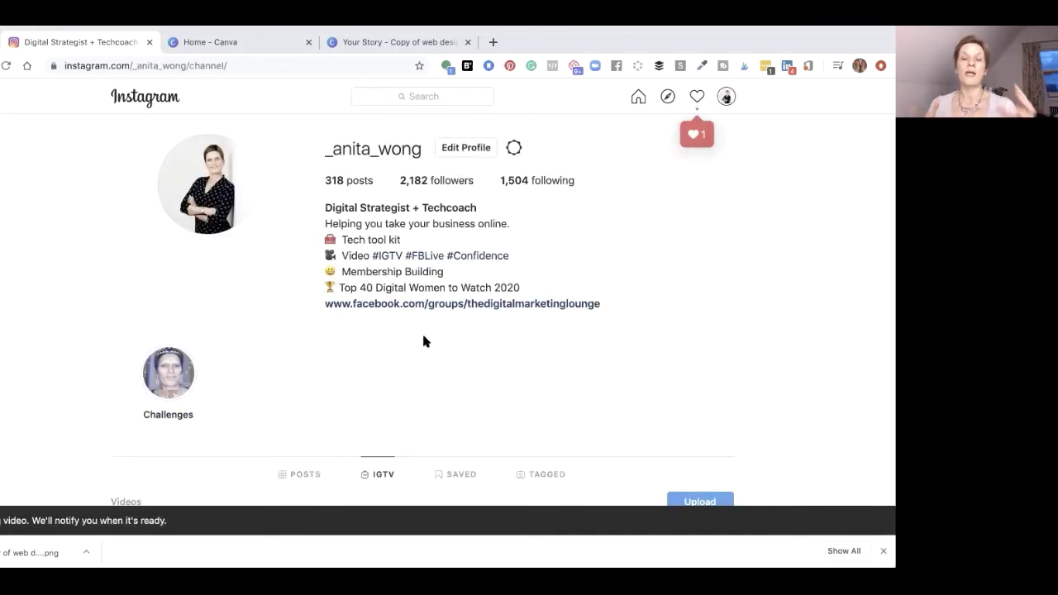
pyautogui.scroll(-2, 423, 341)
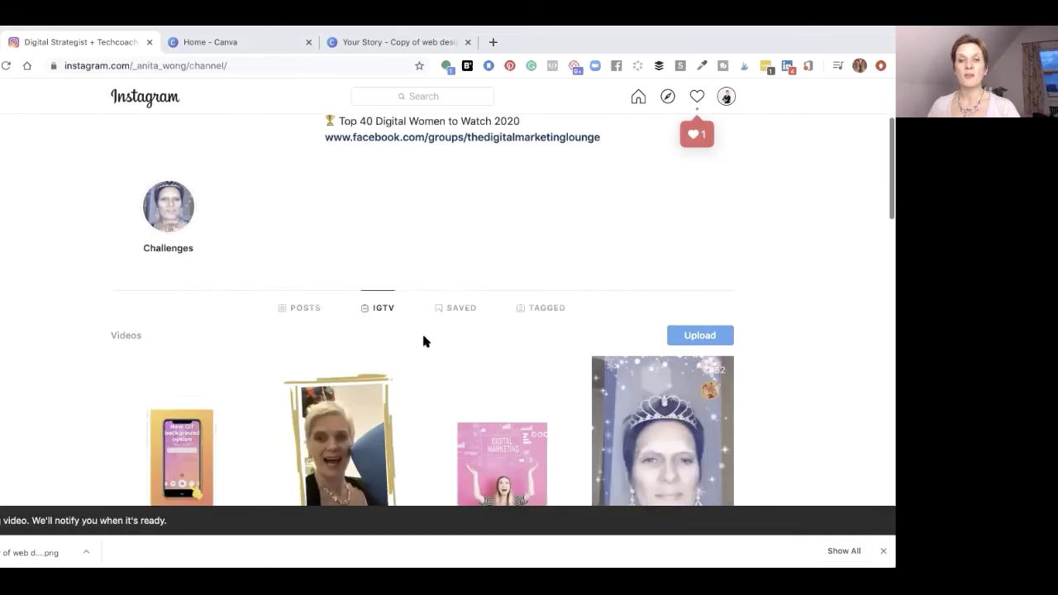
pyautogui.scroll(-3, 423, 342)
pyautogui.scroll(2, 423, 342)
pyautogui.scroll(-1, 423, 341)
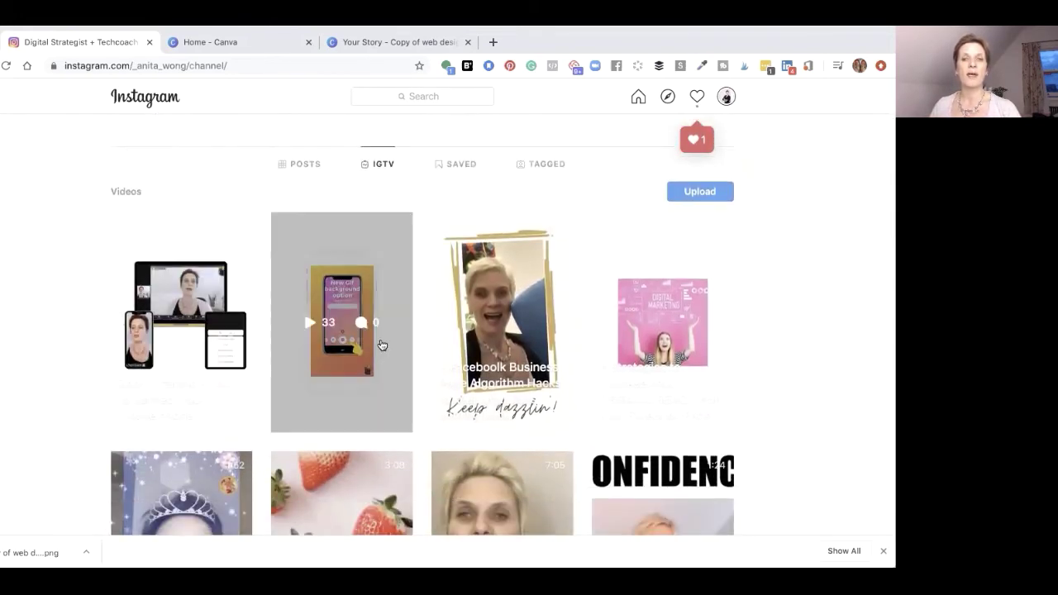
pyautogui.scroll(3, 378, 345)
pyautogui.scroll(1, 377, 345)
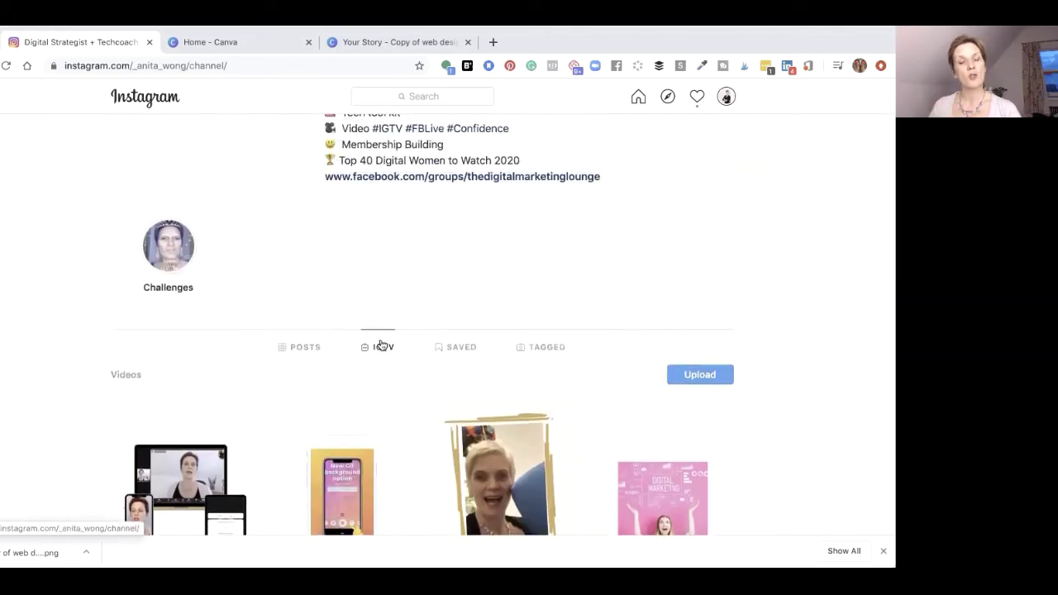
# Reload the profile's posts grid and scroll it to find the new video post
pyautogui.click(295, 348)
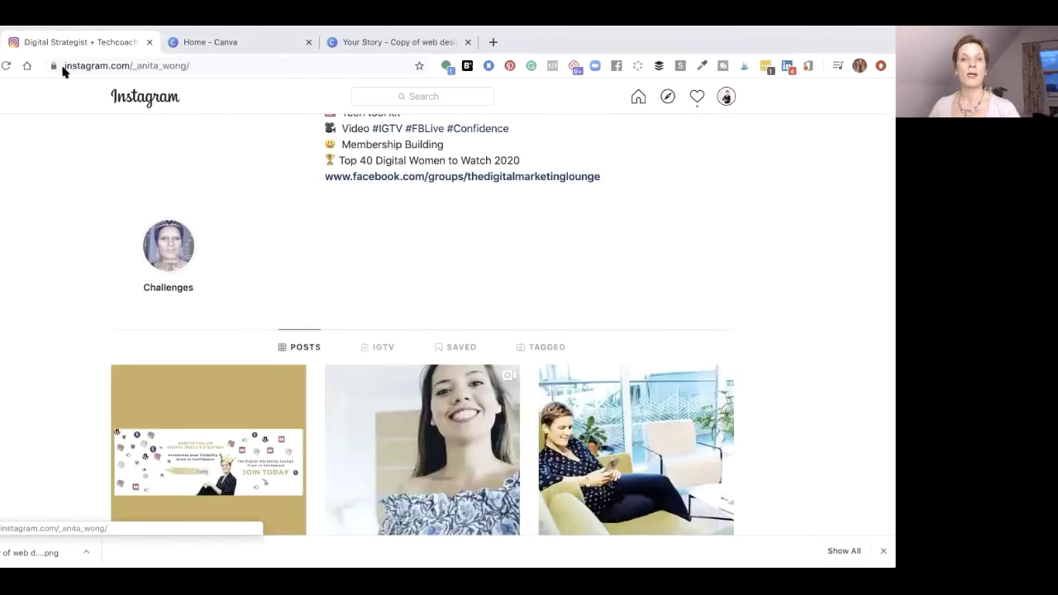
pyautogui.click(6, 66)
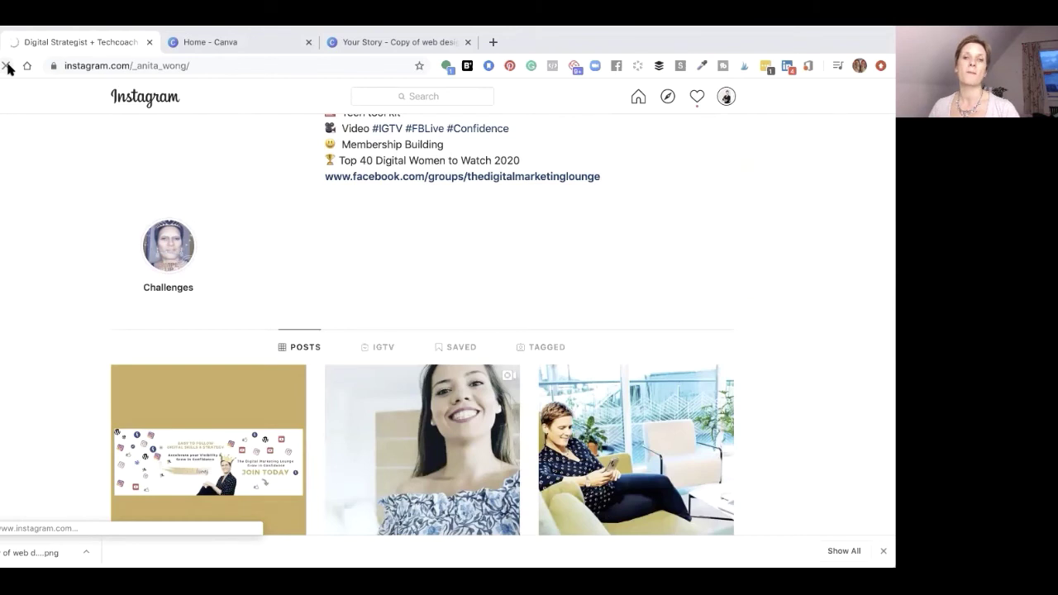
pyautogui.scroll(-2, 81, 243)
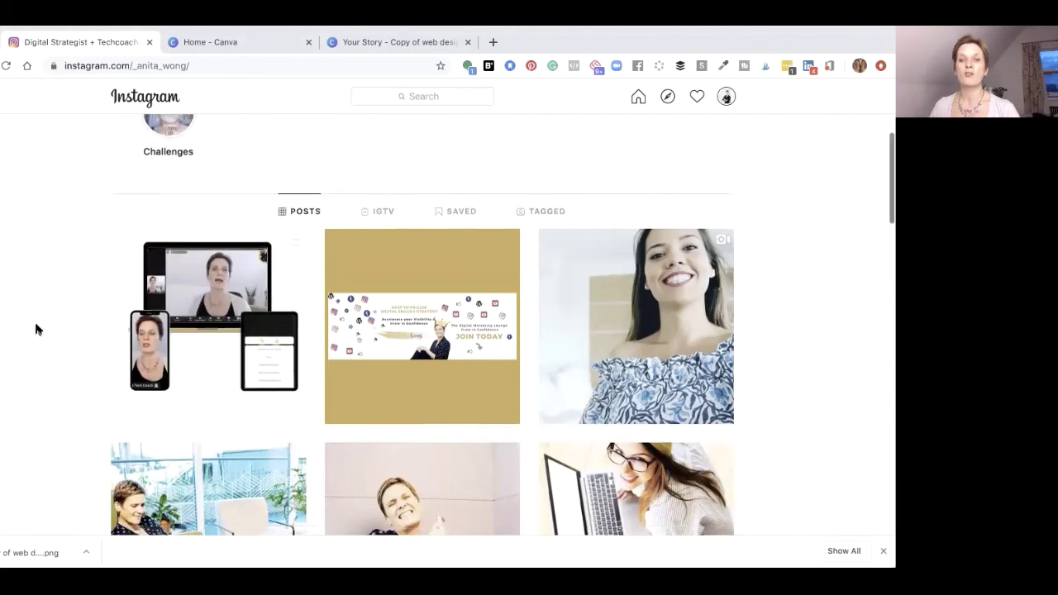
pyautogui.scroll(-5, 35, 326)
pyautogui.scroll(4, 36, 329)
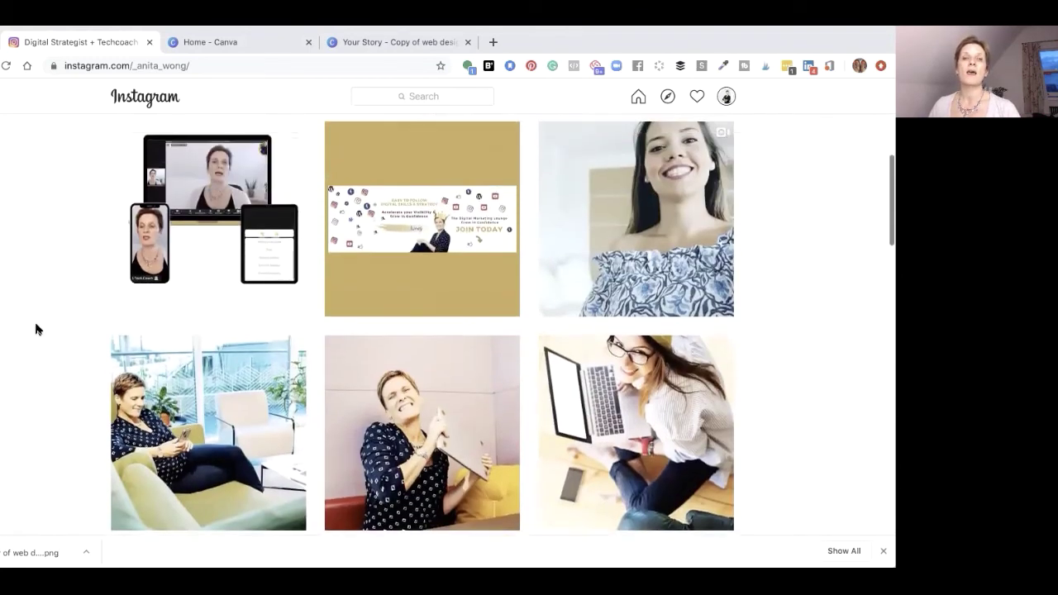
pyautogui.scroll(2, 36, 329)
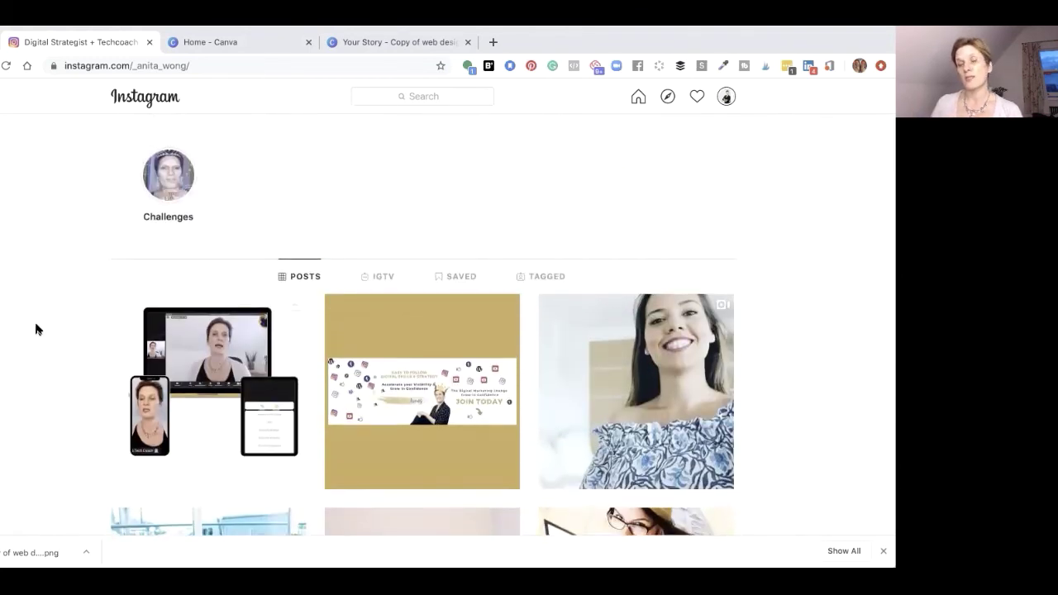
# Confirm the video in the IGTV list, then return to the posts grid's top
pyautogui.click(372, 279)
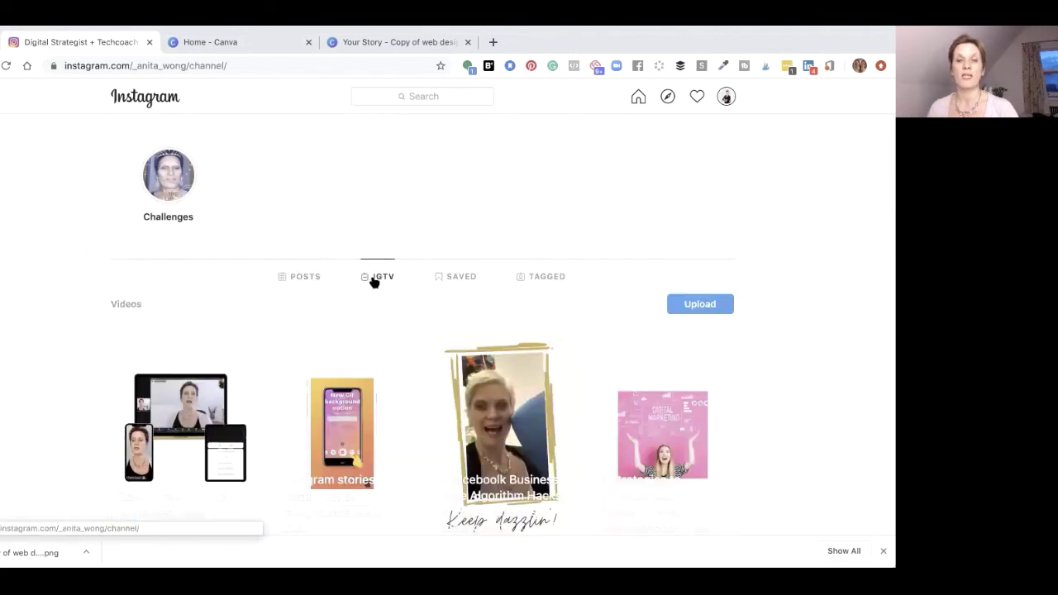
pyautogui.click(299, 276)
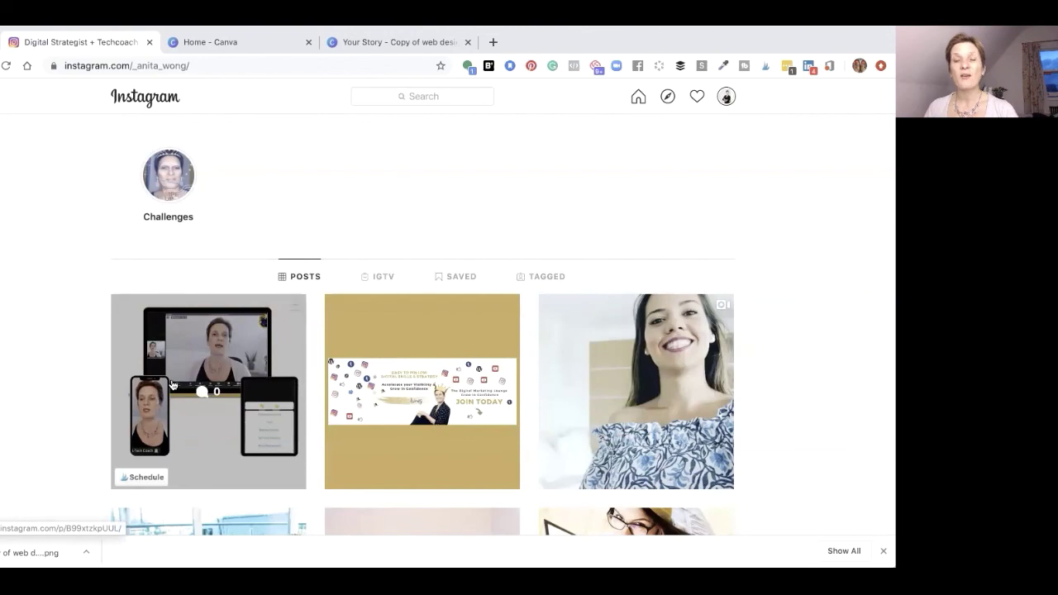
pyautogui.scroll(-1, 173, 385)
pyautogui.scroll(-2, 173, 385)
pyautogui.scroll(-3, 173, 385)
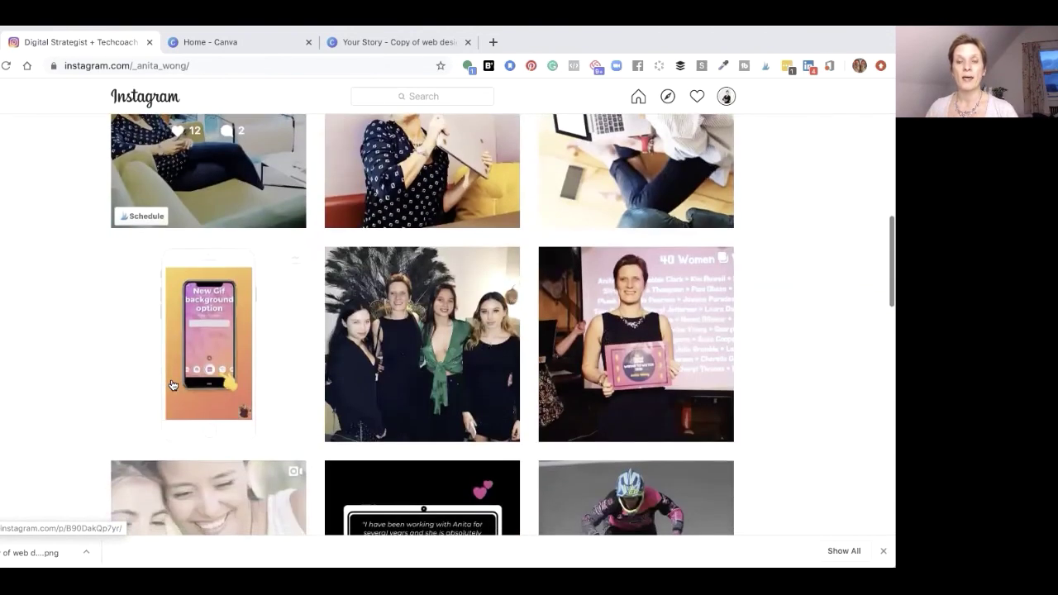
pyautogui.scroll(3, 172, 386)
pyautogui.scroll(5, 173, 385)
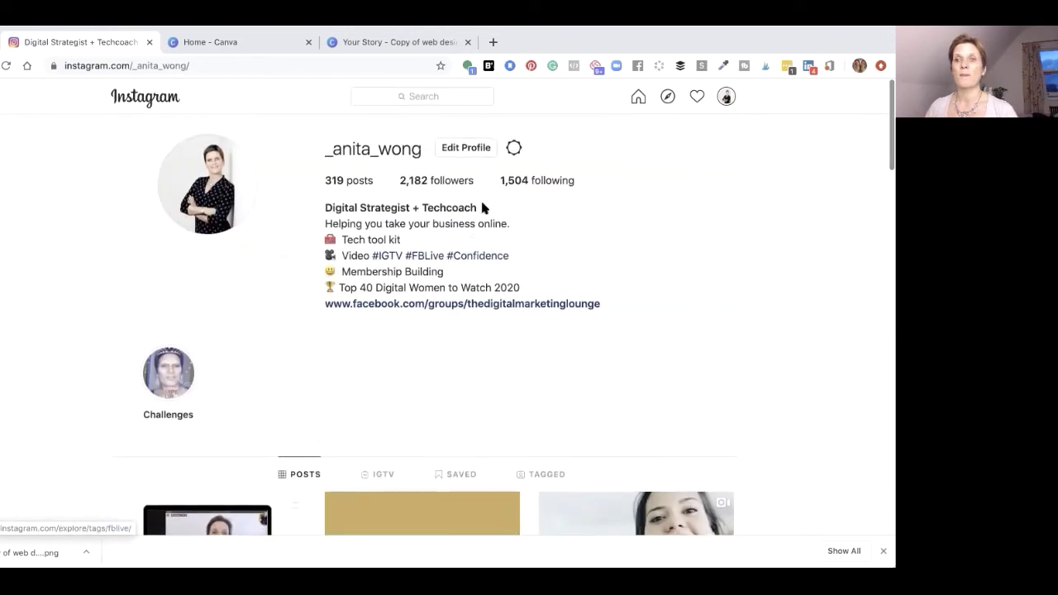